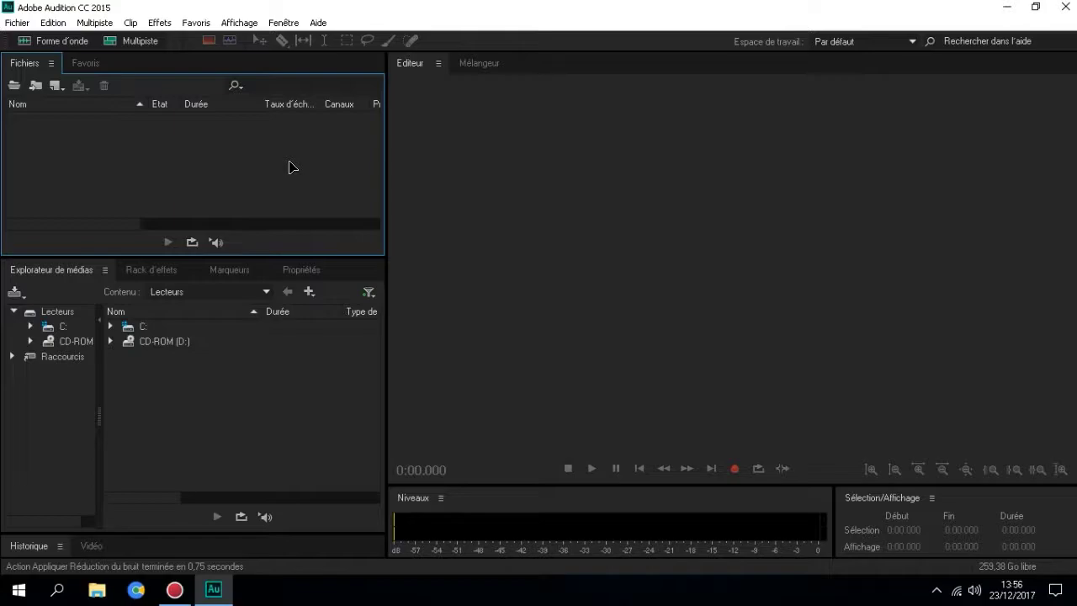
Step: Import the video "TEST Video 23-12-2017" from the Desktop folder into the project
double_click(289, 167)
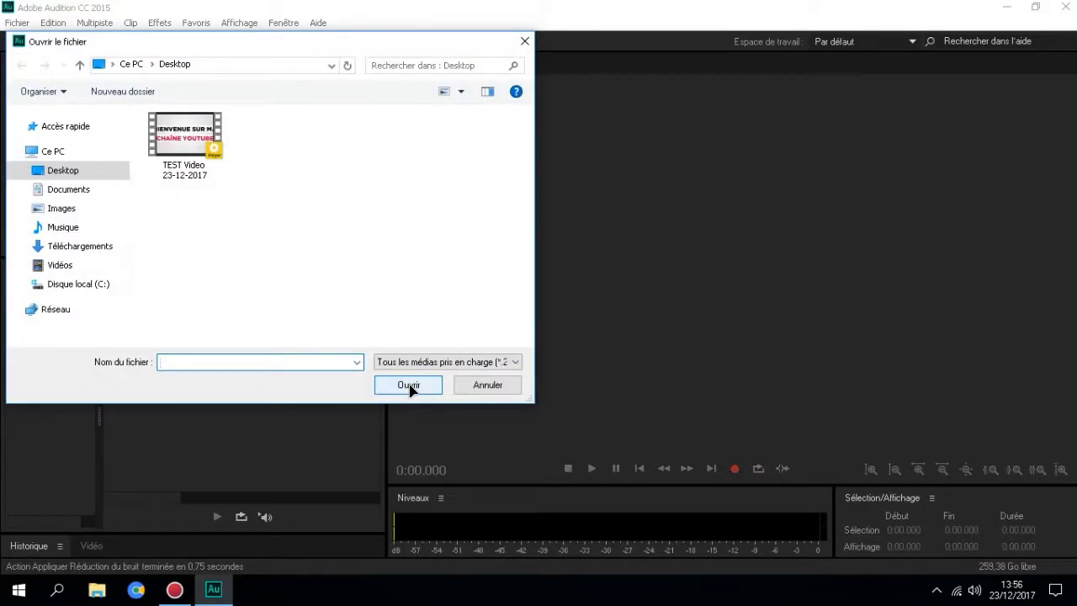
click(209, 175)
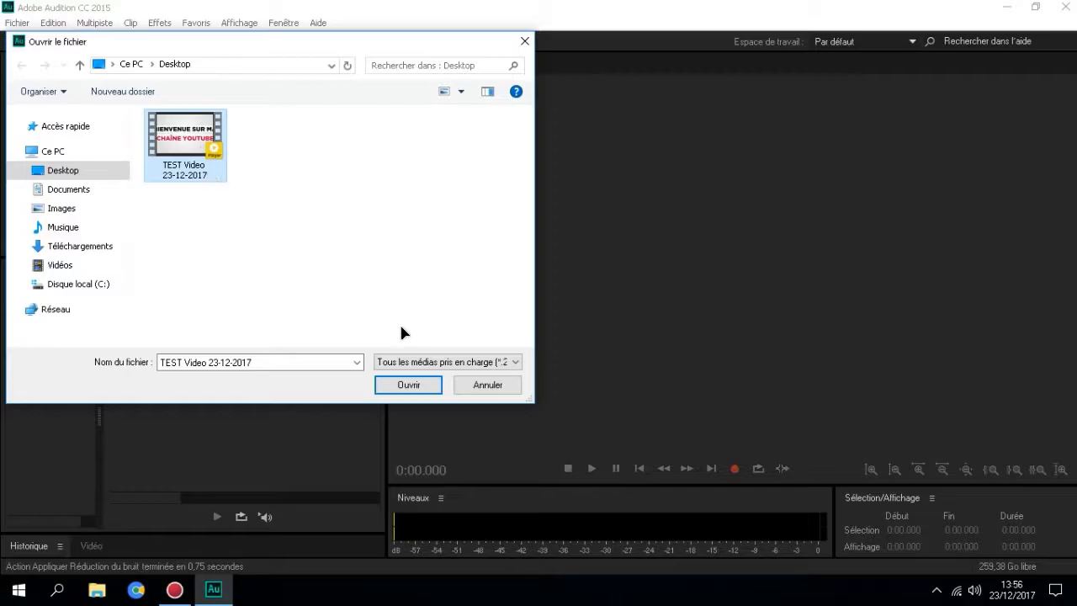
click(403, 391)
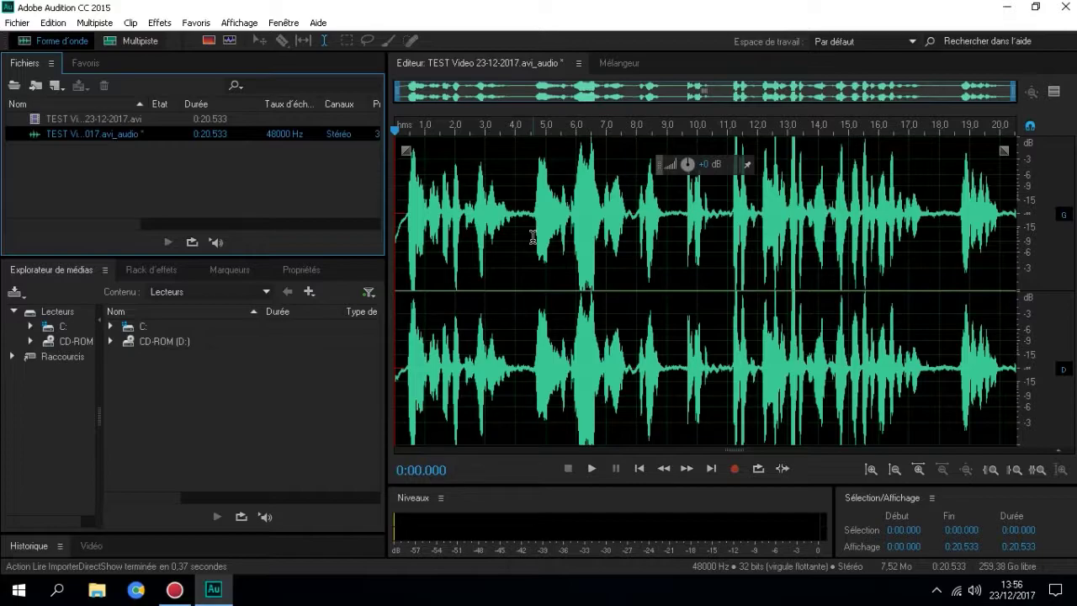
Step: Capture a noise print from the speech-free passage between about 17.4 and 18.7 seconds of the waveform
drag(532, 238, 510, 236)
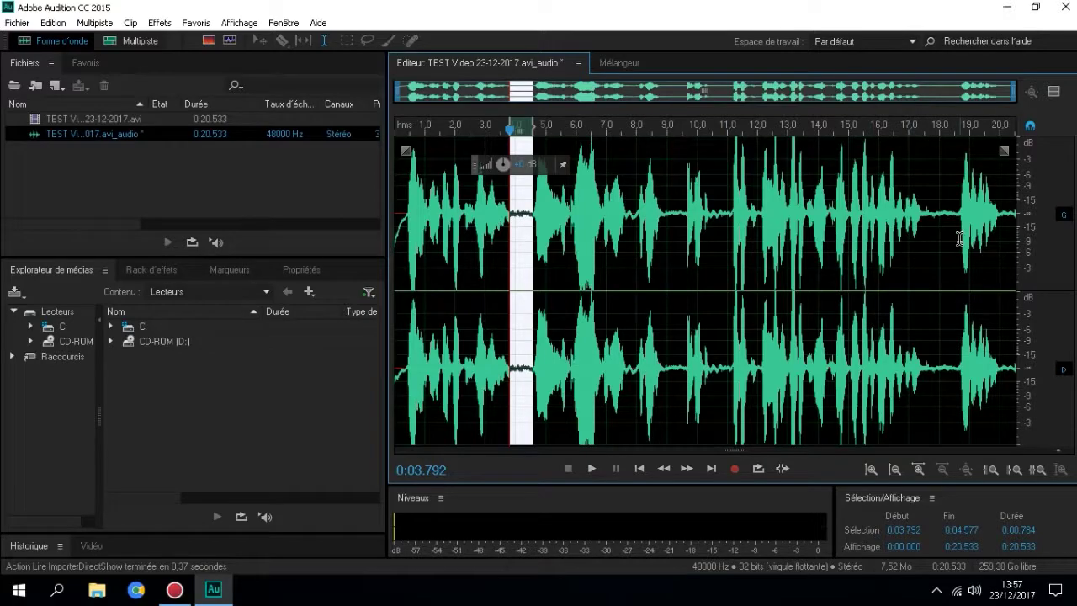
drag(960, 239, 923, 241)
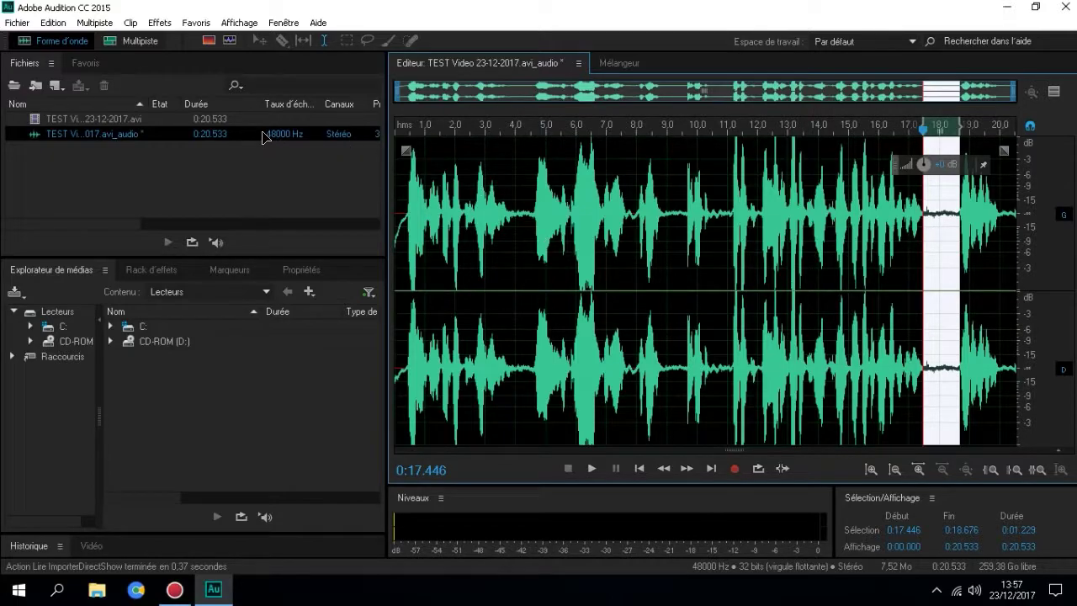
click(172, 22)
mouse_move(245, 233)
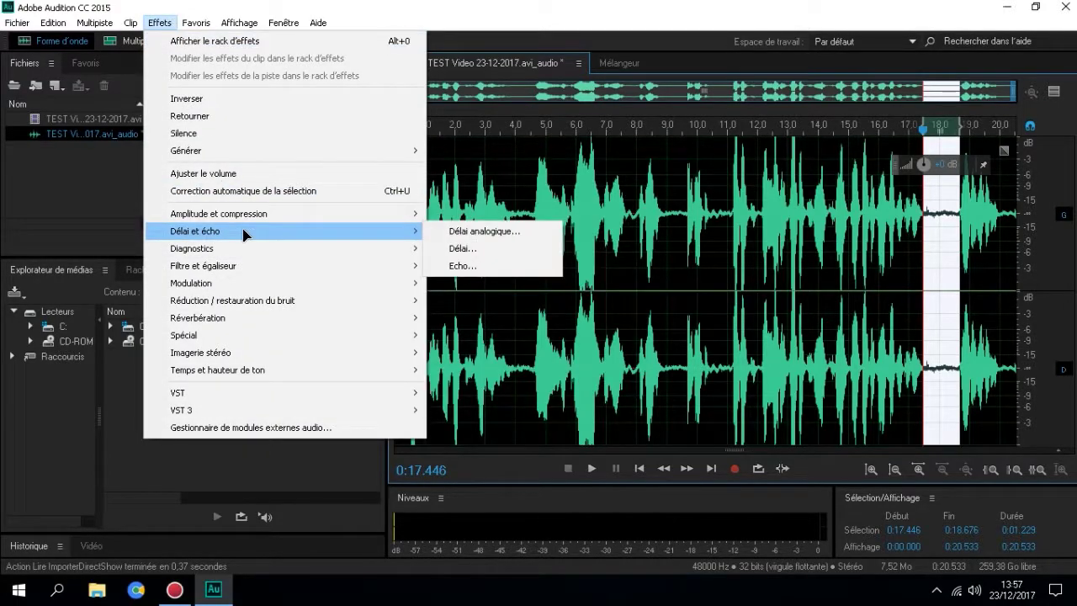
mouse_move(274, 305)
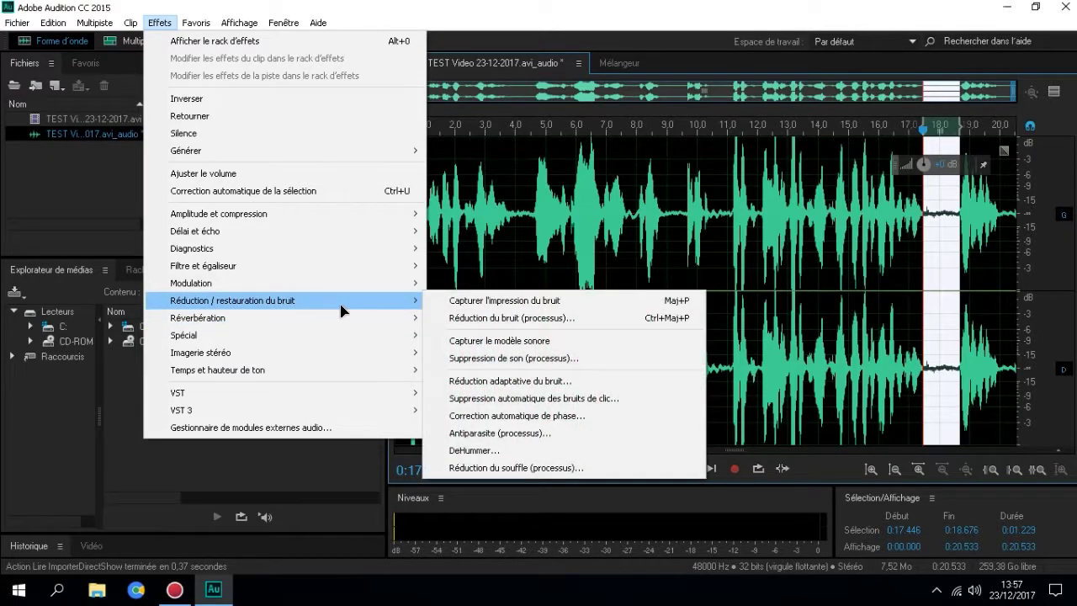
click(460, 303)
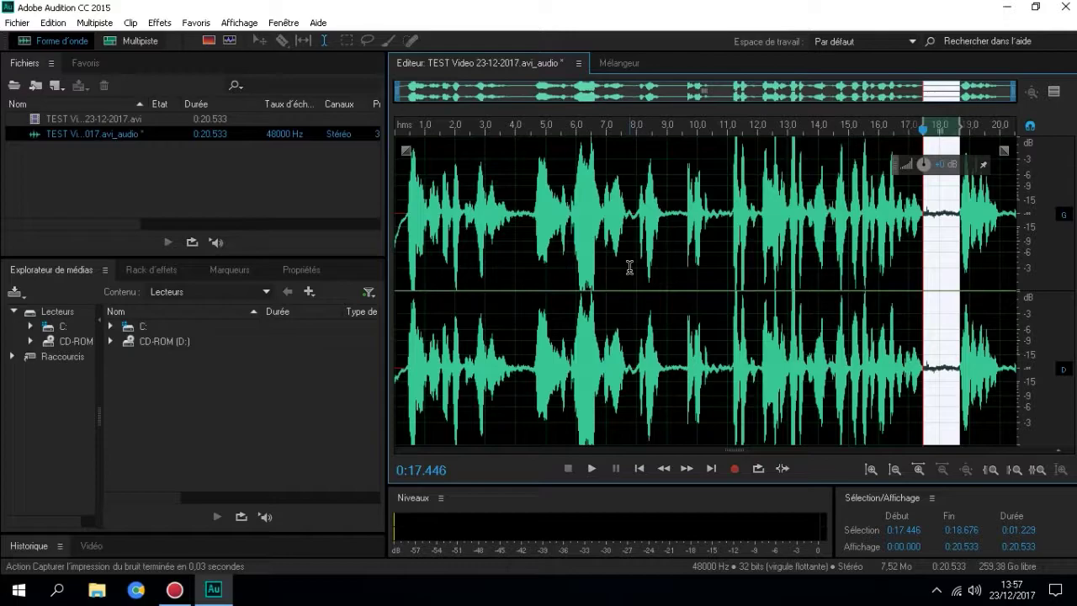
Step: Preview the Noise Reduction (process) effect on the entire waveform and apply it
key(ctrl+a)
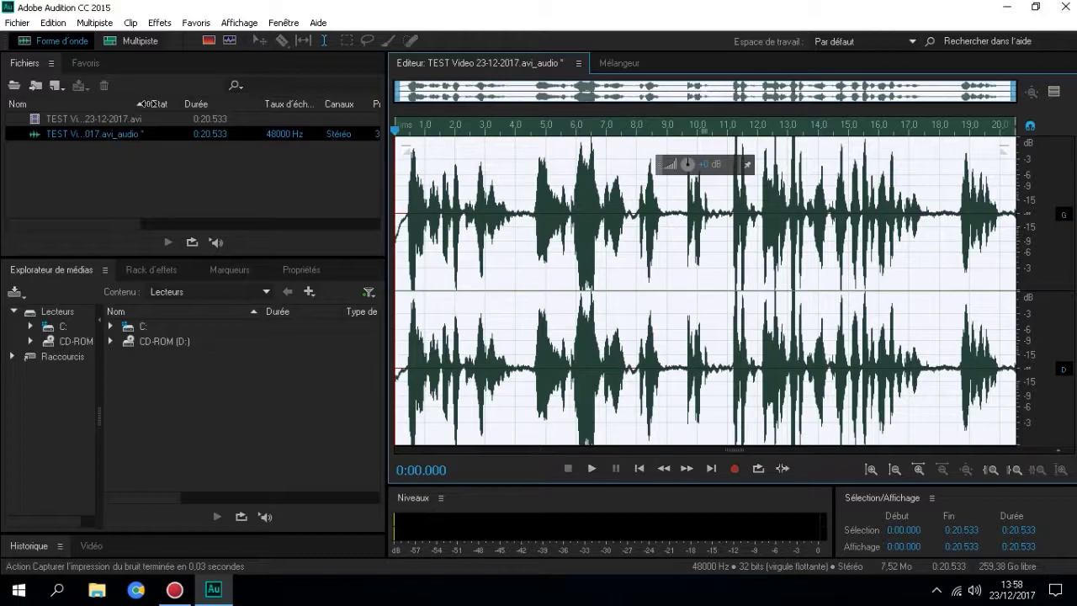
click(159, 23)
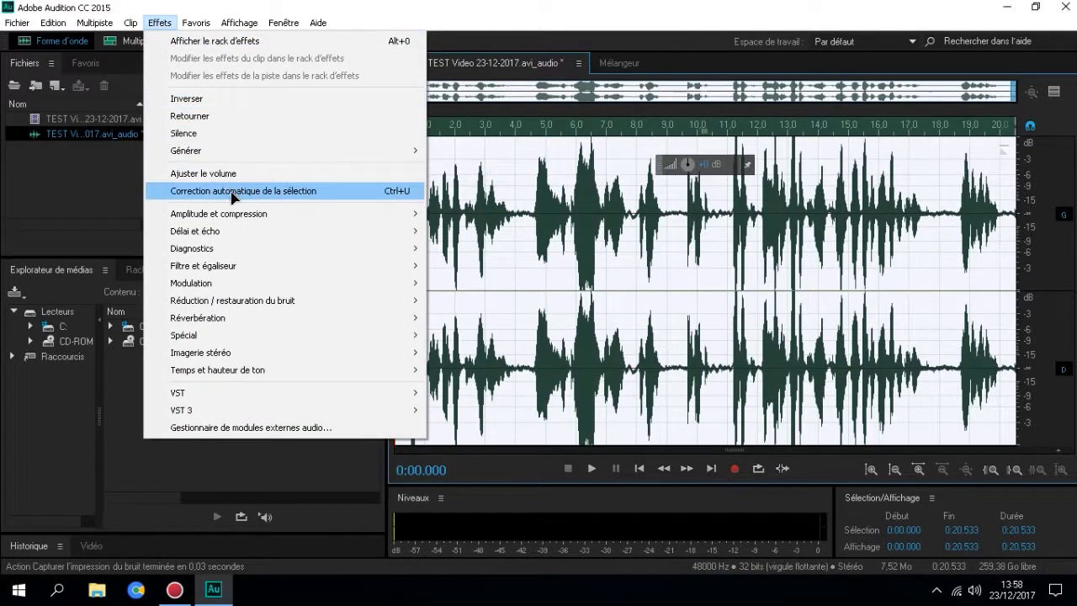
mouse_move(244, 323)
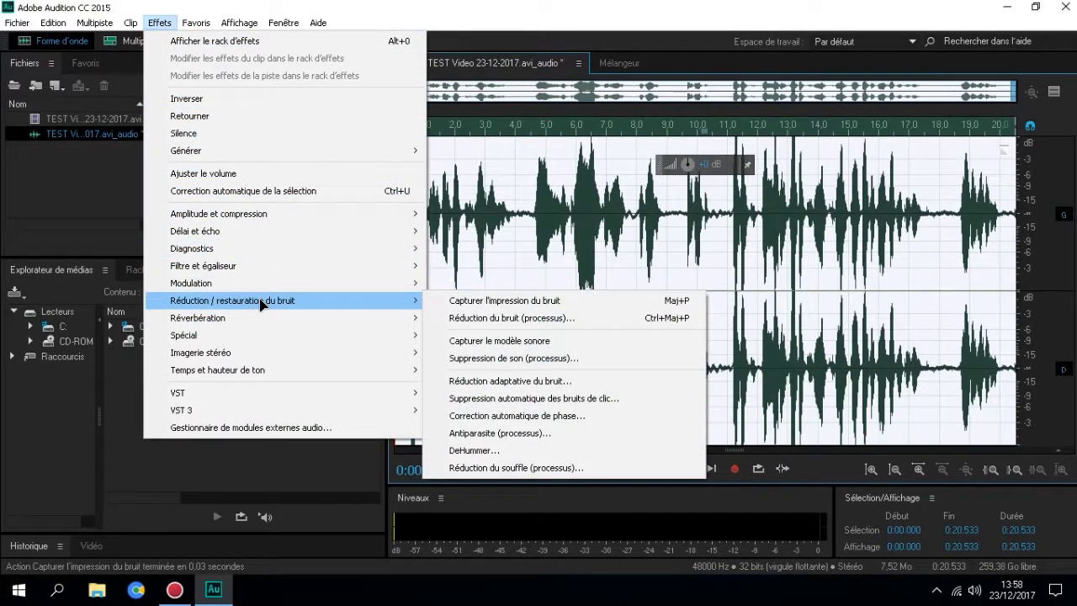
click(457, 325)
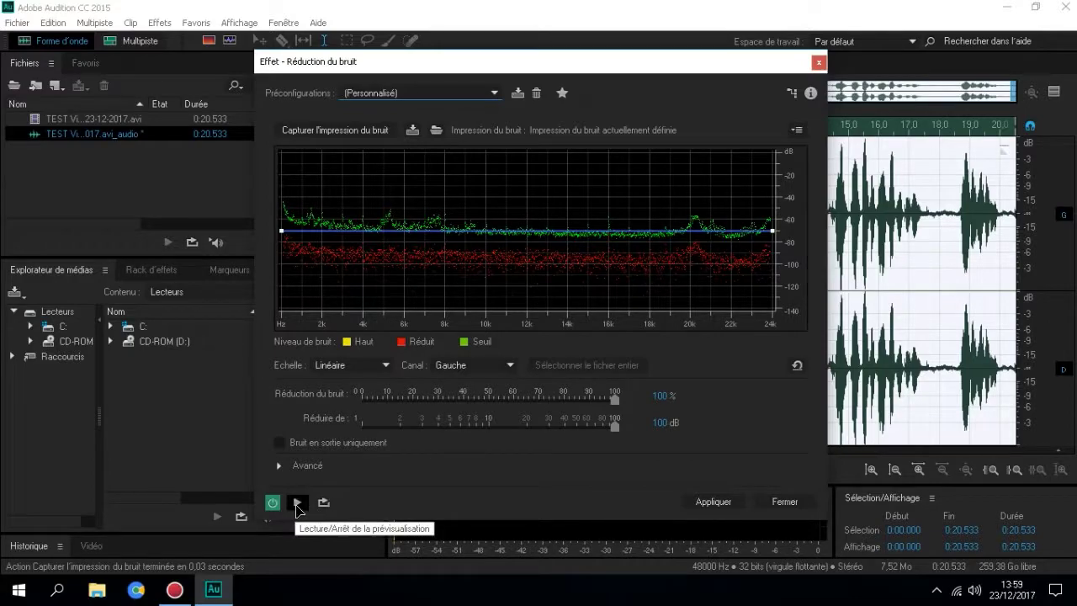
click(297, 503)
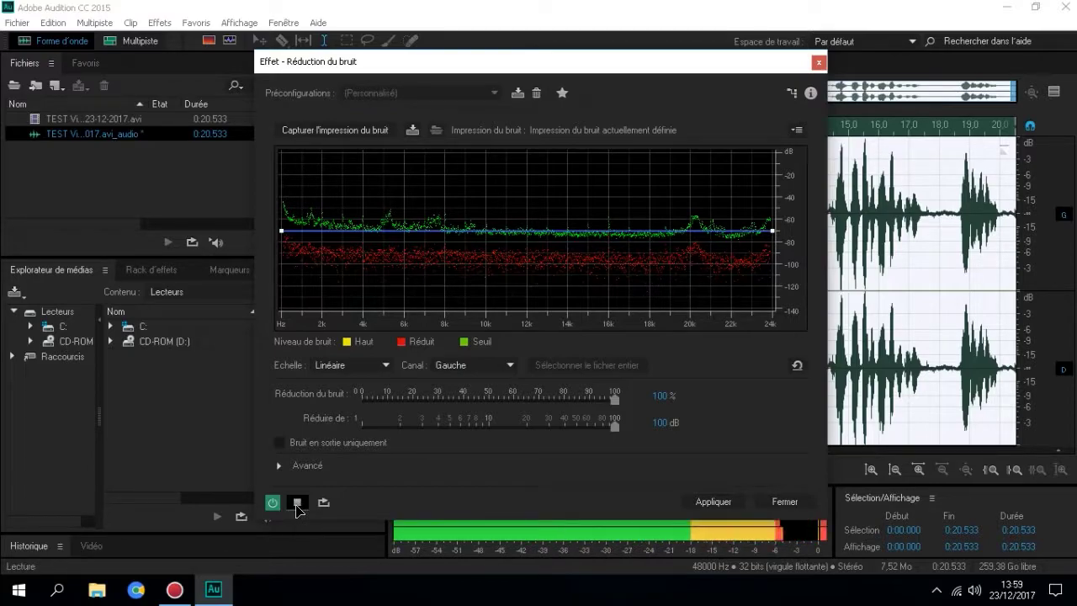
click(297, 503)
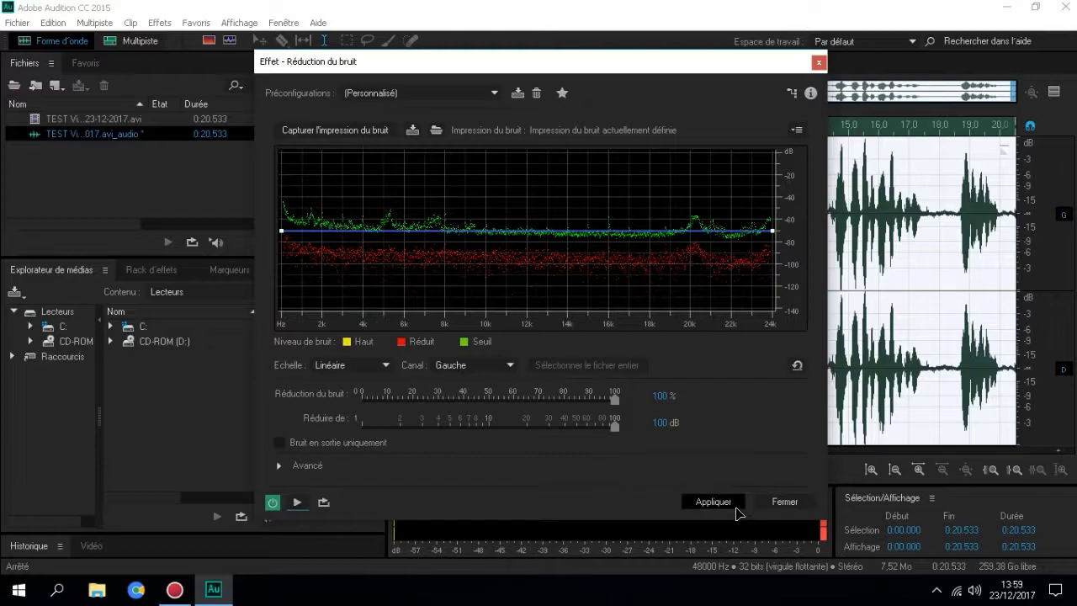
click(714, 502)
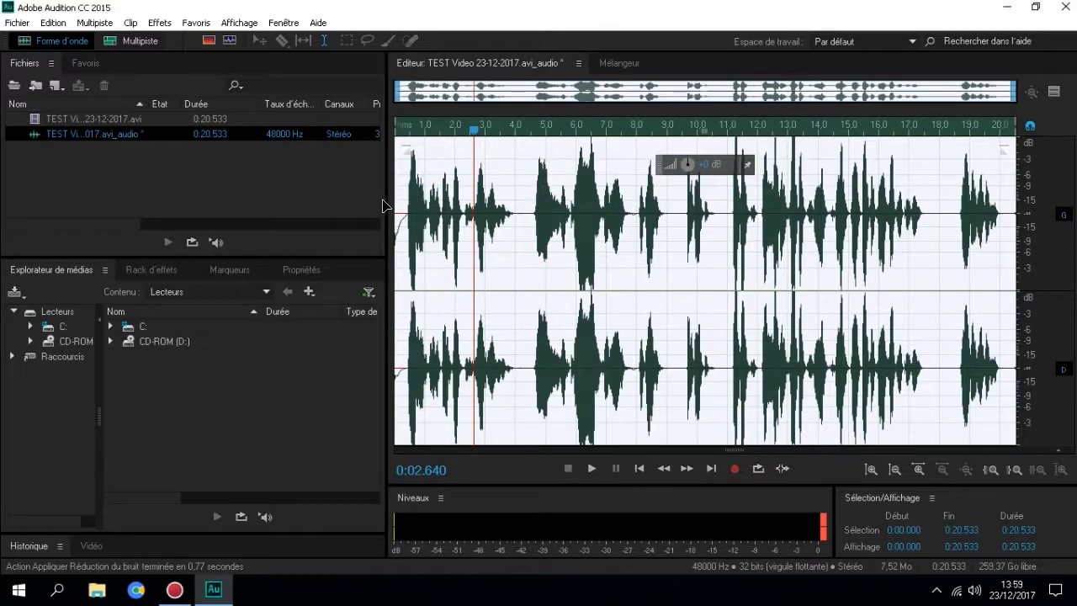
Step: Remove the source .avi video from the project files, keeping only its audio
click(149, 122)
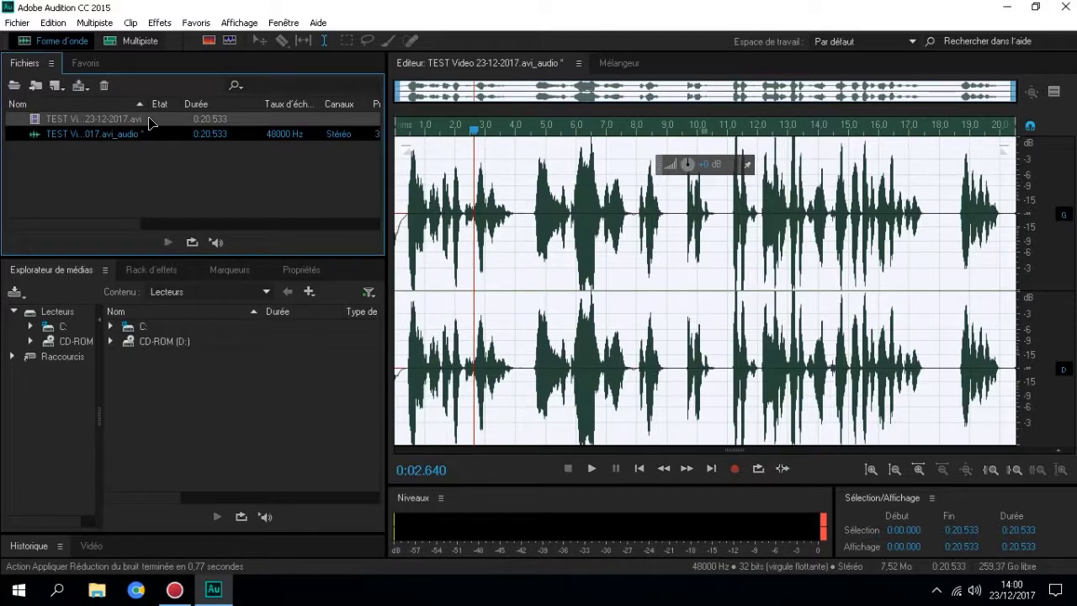
key(Delete)
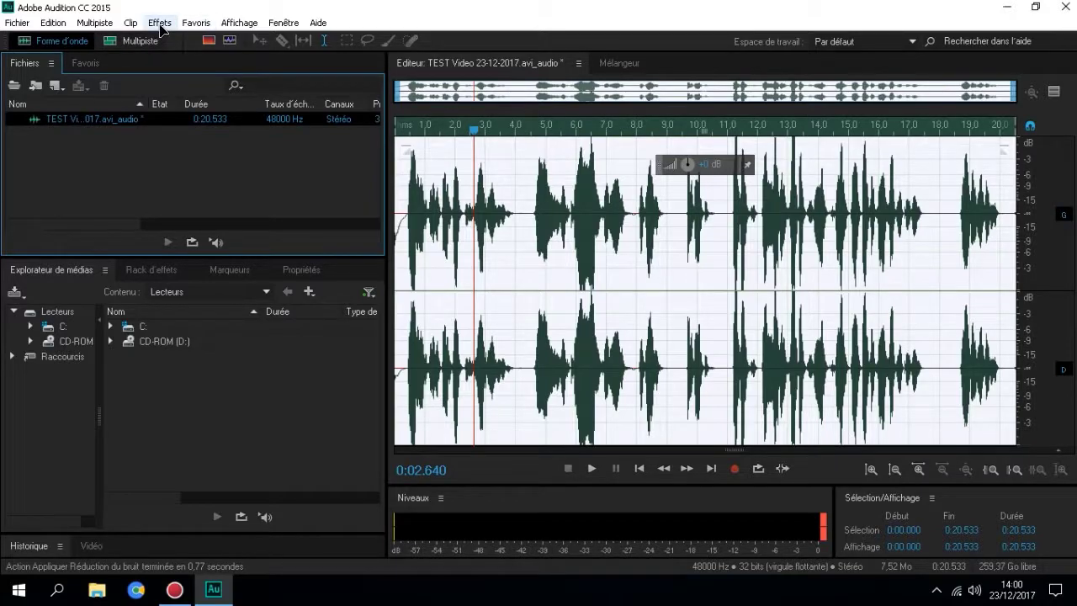
Step: Start saving the cleaned audio as a new file and set its location to the Desktop folder
click(19, 23)
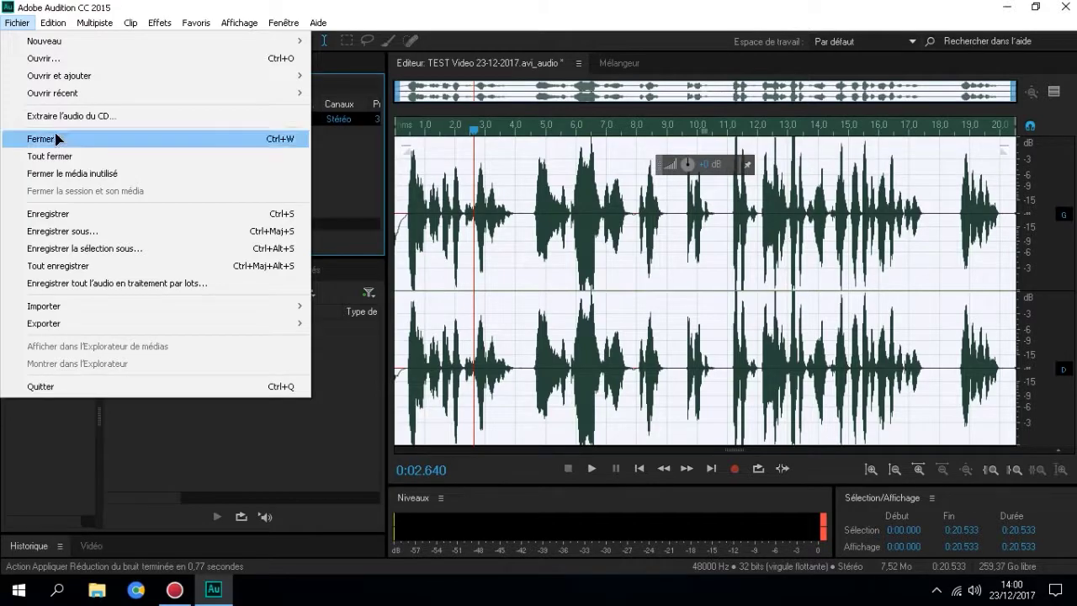
click(105, 232)
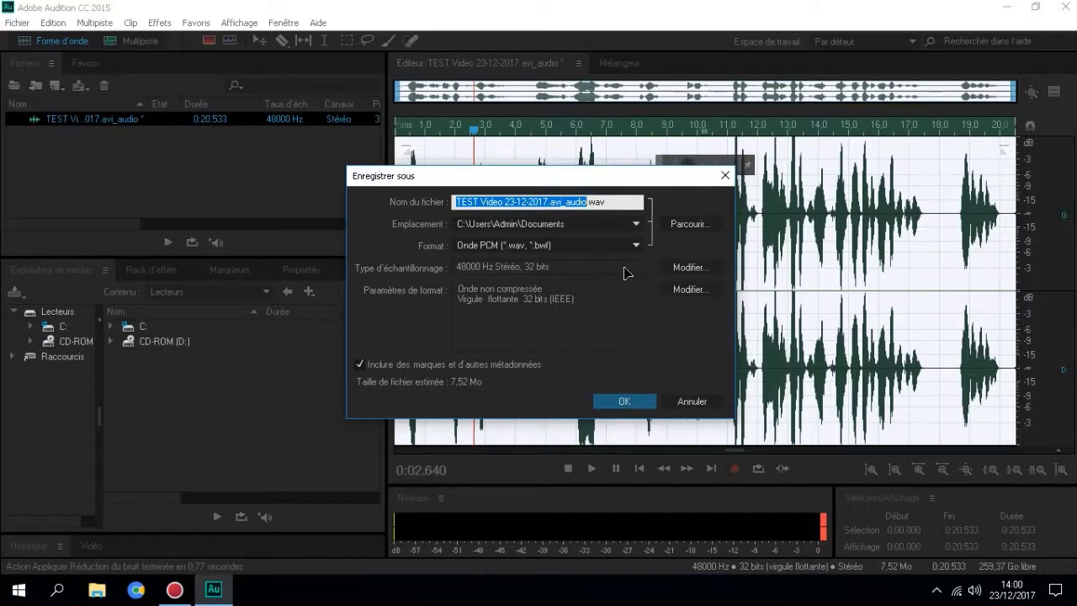
click(680, 225)
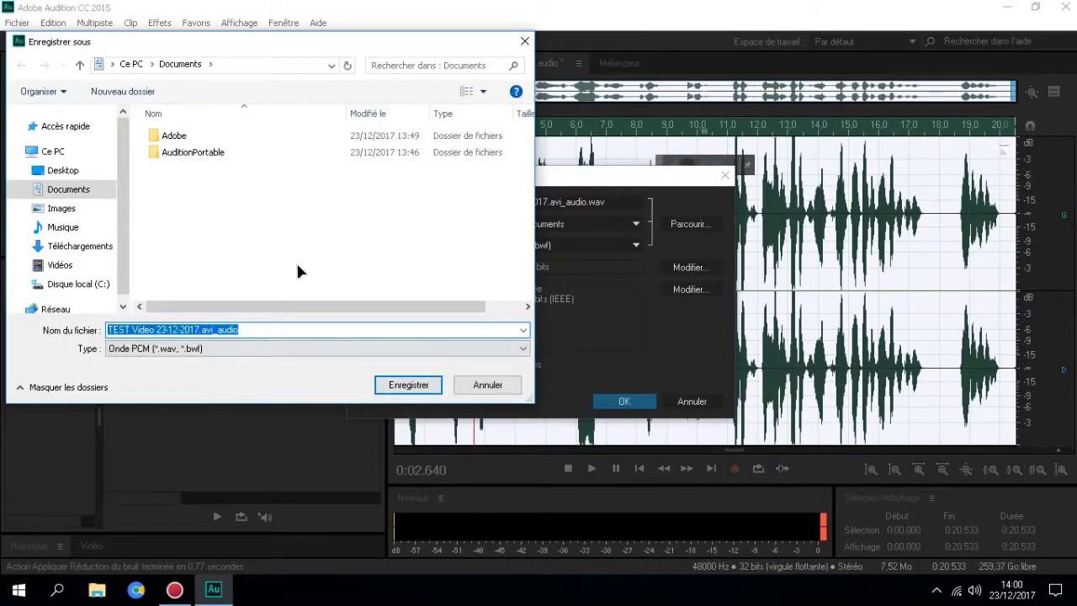
click(67, 171)
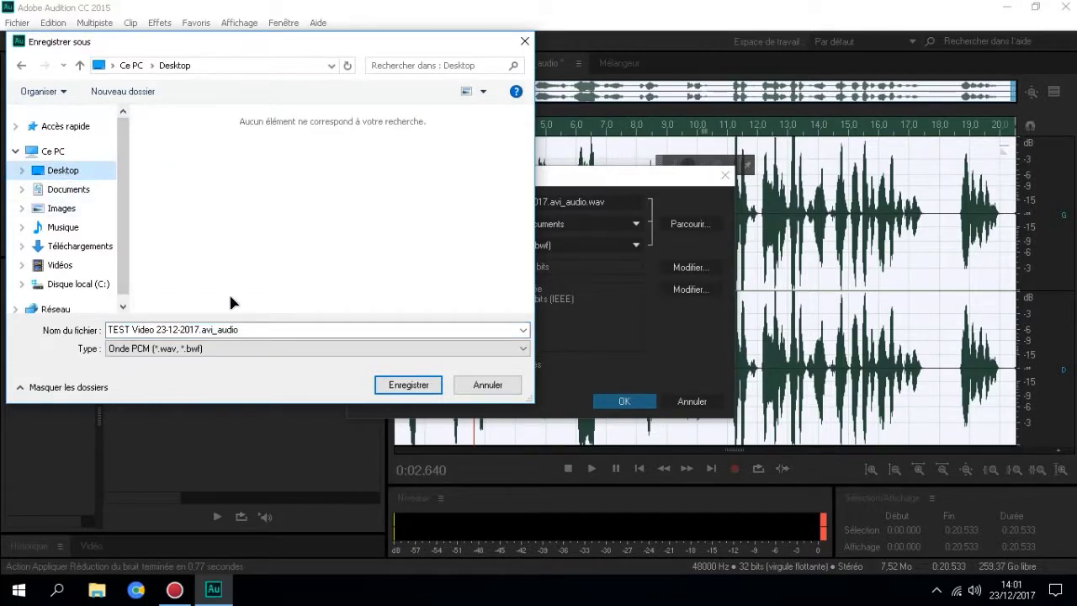
click(413, 391)
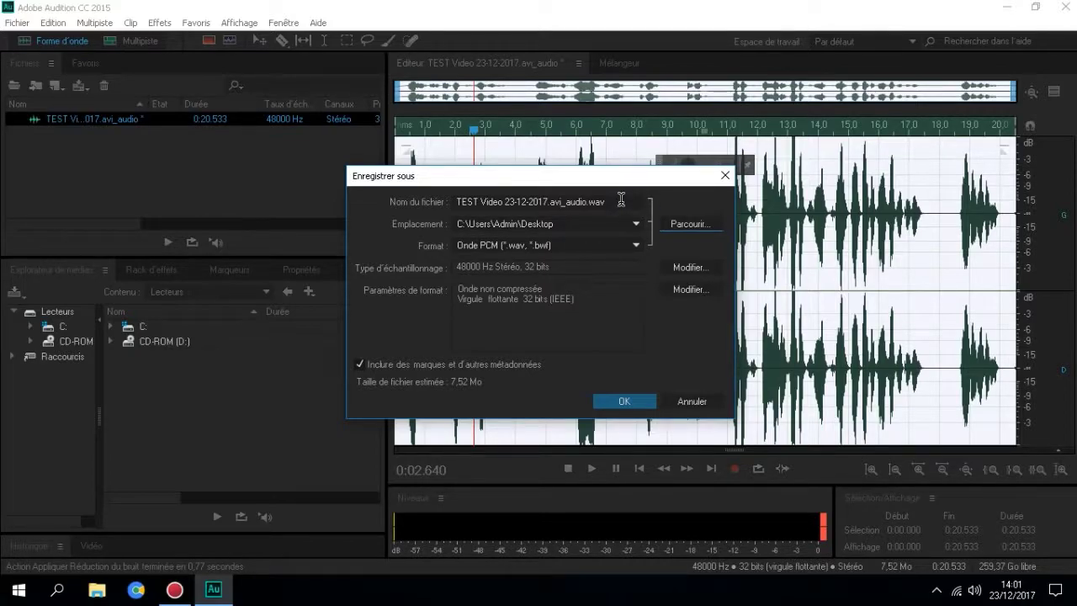
click(714, 226)
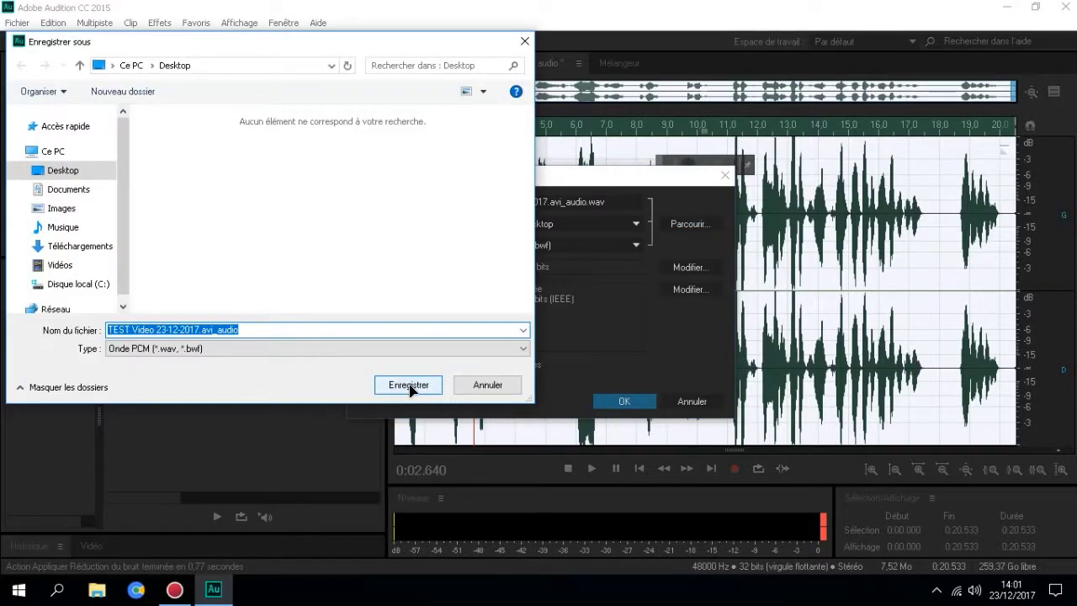
click(488, 386)
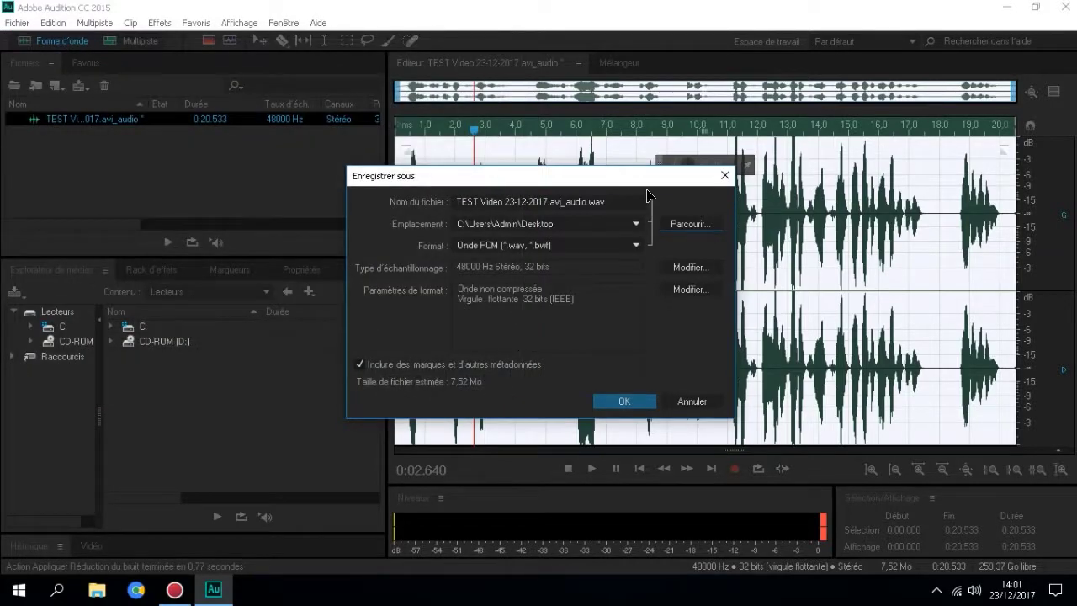
Step: Set the output format to Audio MP3 and exclude markers and other metadata
click(561, 249)
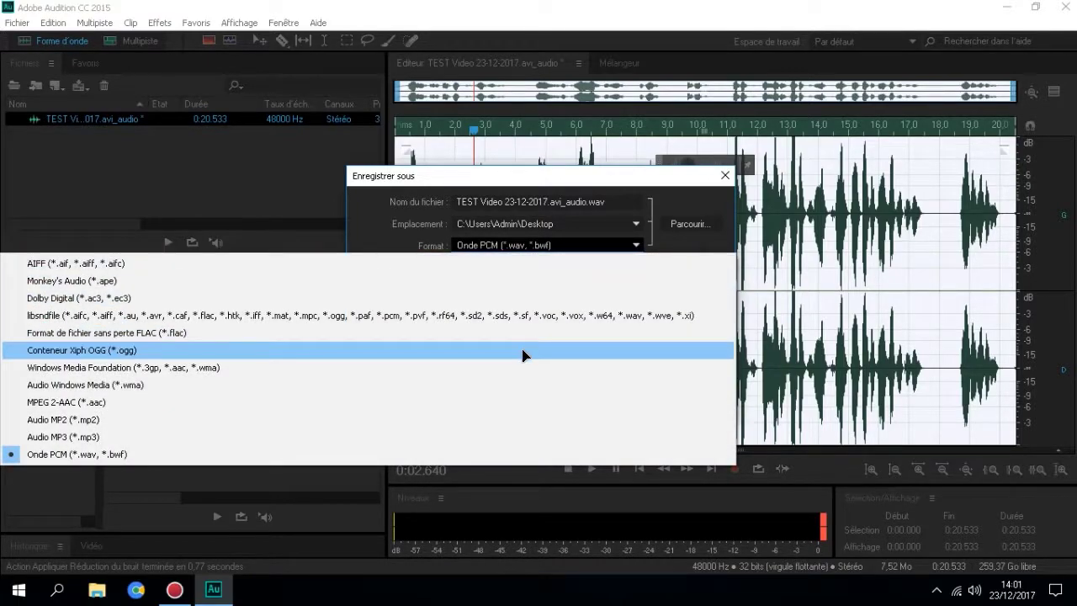
click(485, 439)
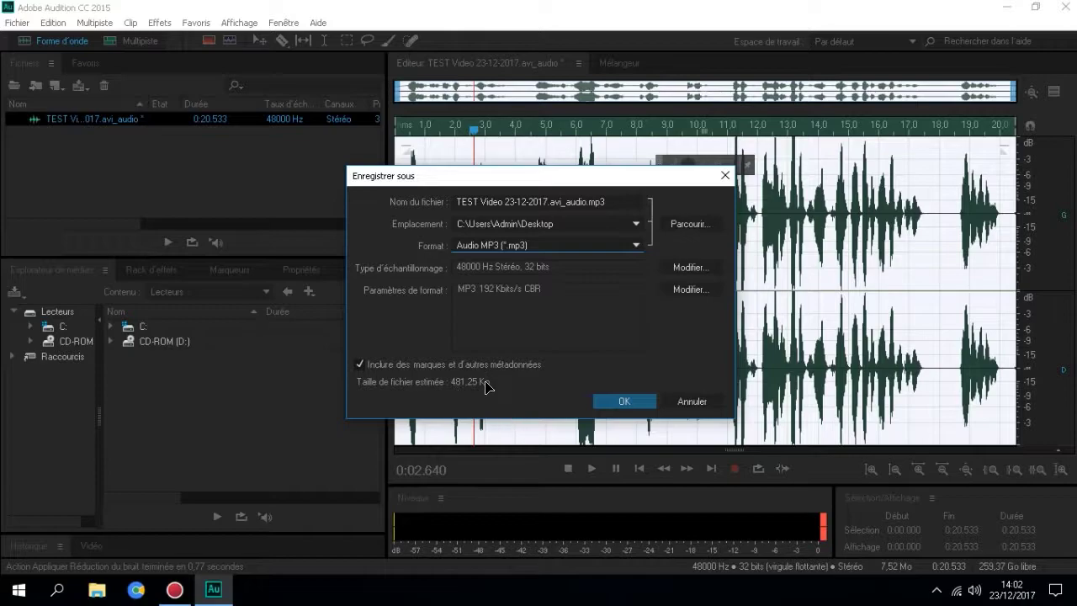
click(449, 367)
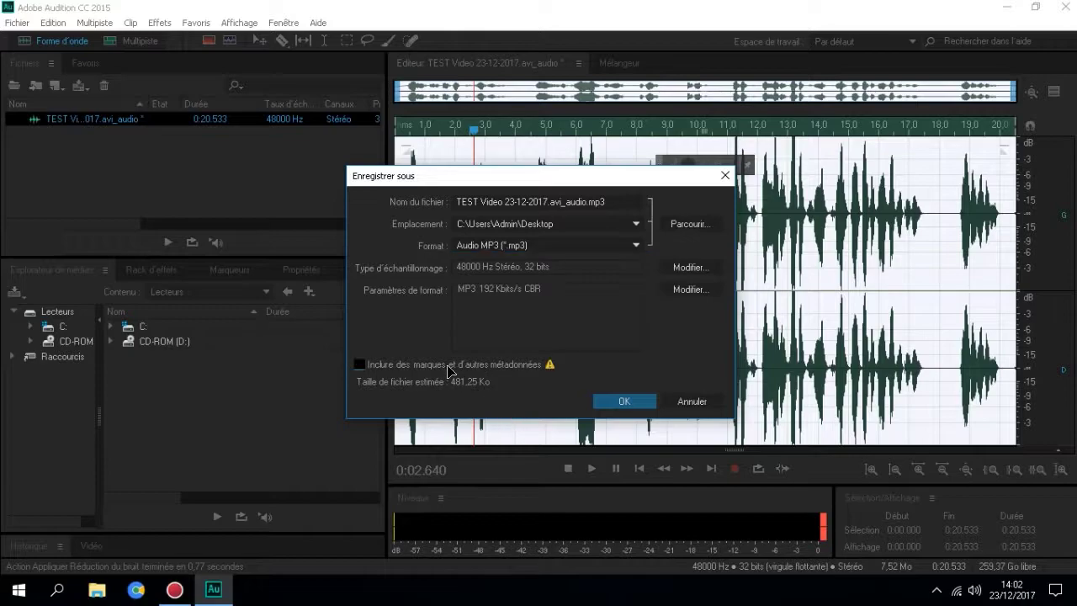
Step: Save the MP3, accepting the metadata and lossy-compression warnings with their future display disabled, and quit Audition
click(623, 404)
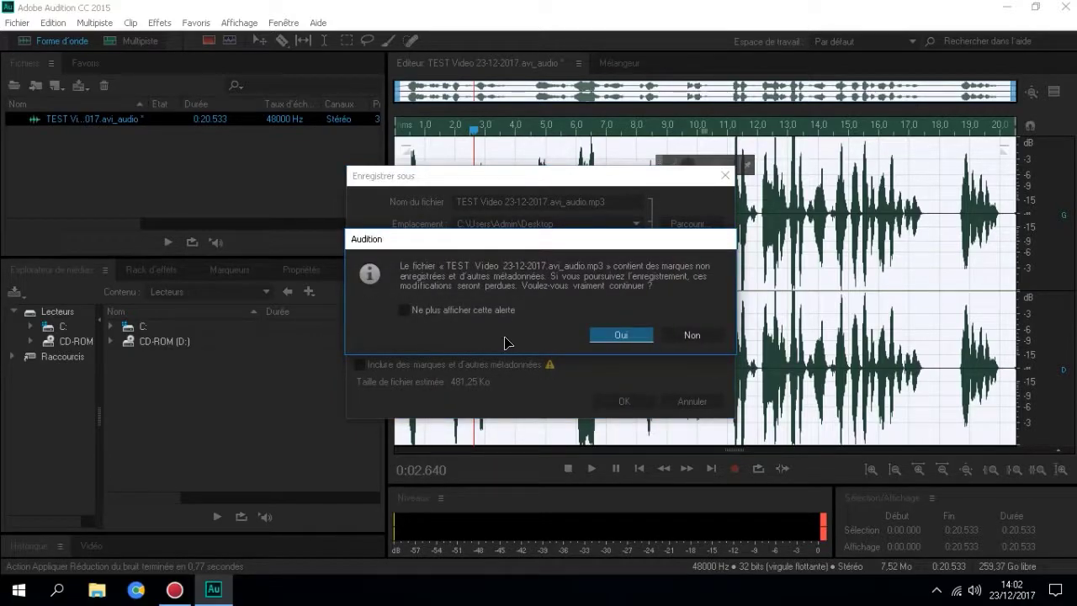
click(452, 312)
click(633, 340)
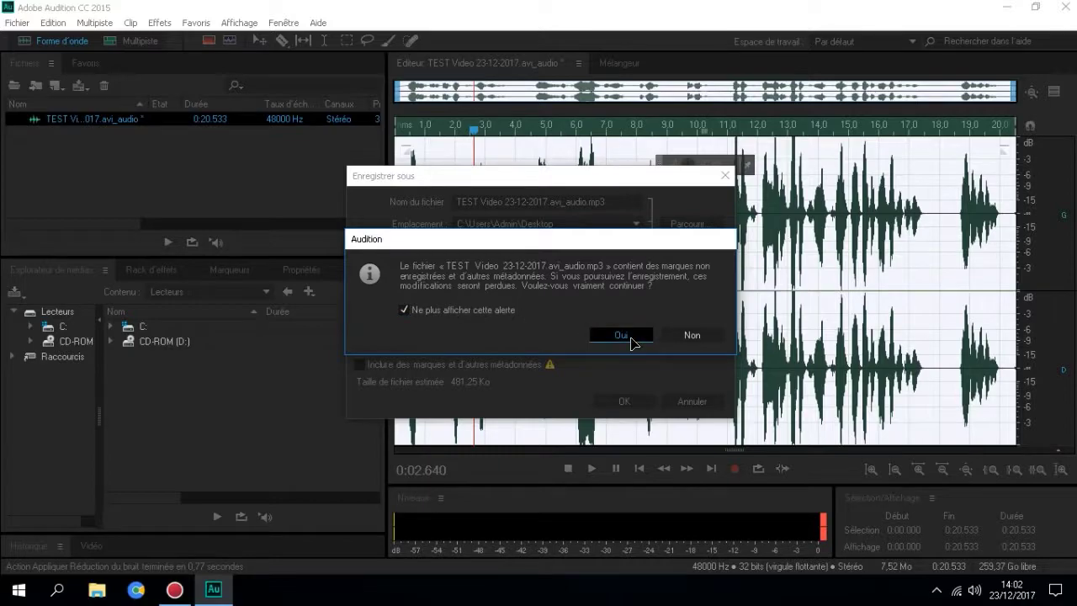
click(466, 315)
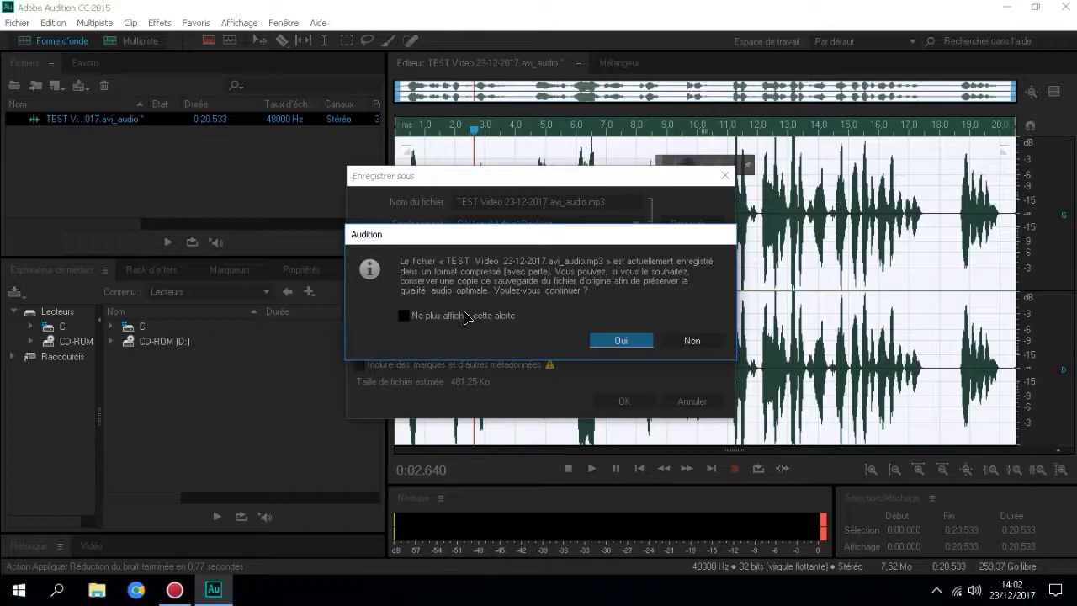
click(613, 341)
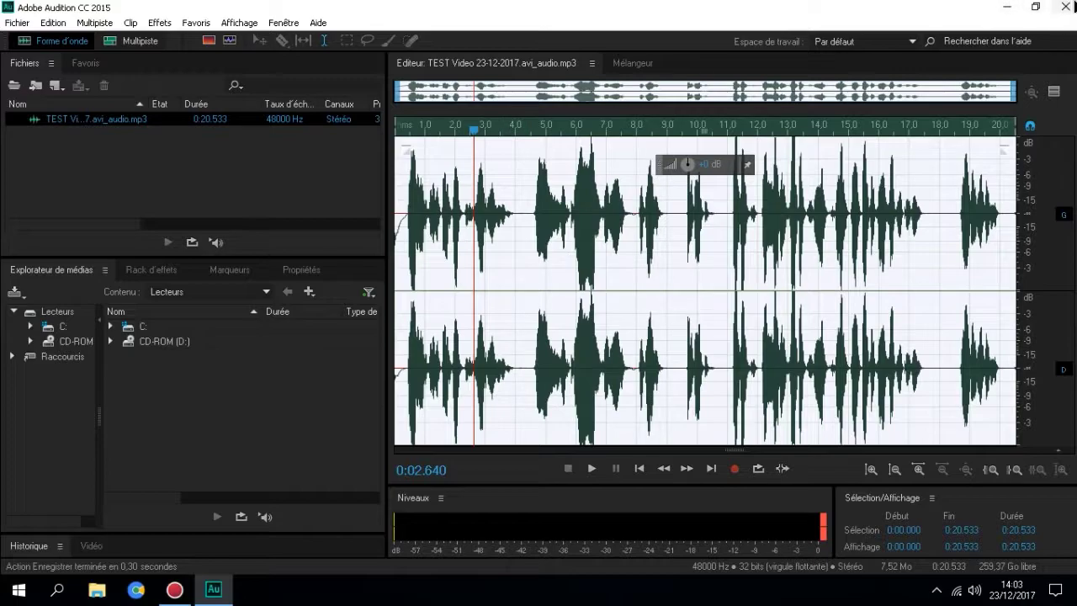
click(1074, 7)
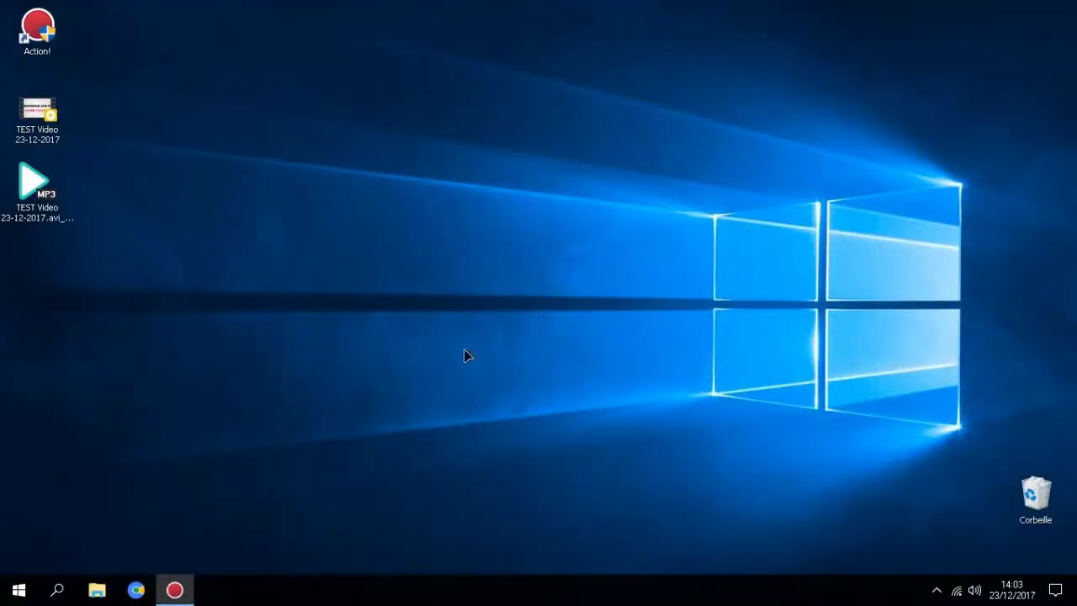